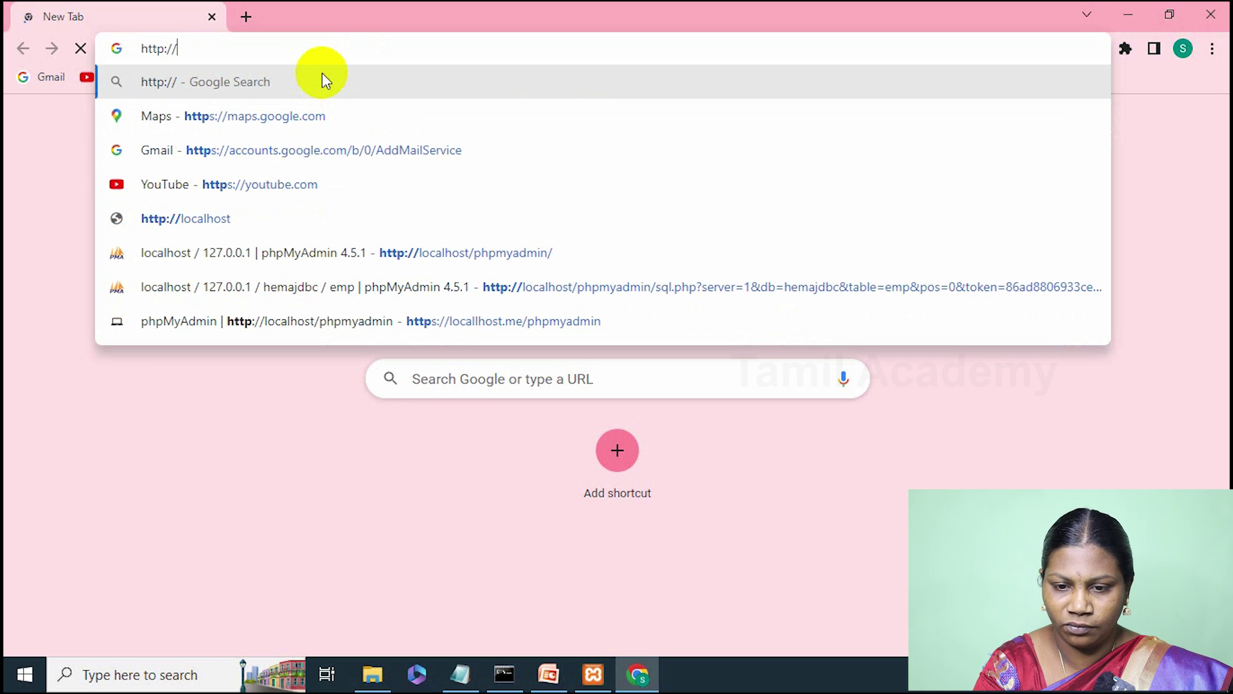
Step: Open localhost/phpmyadmin and create a new database named javajdbc
{"action": "left_click", "coordinate": [313, 259]}
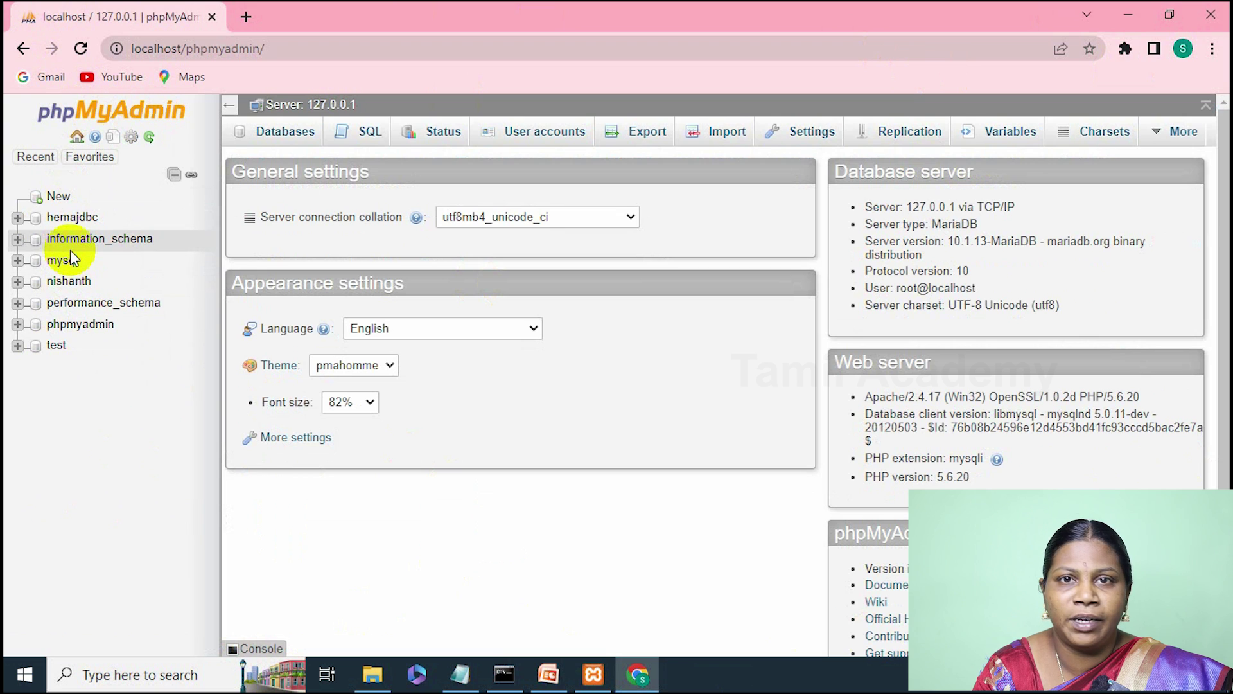
{"action": "left_click", "coordinate": [59, 197]}
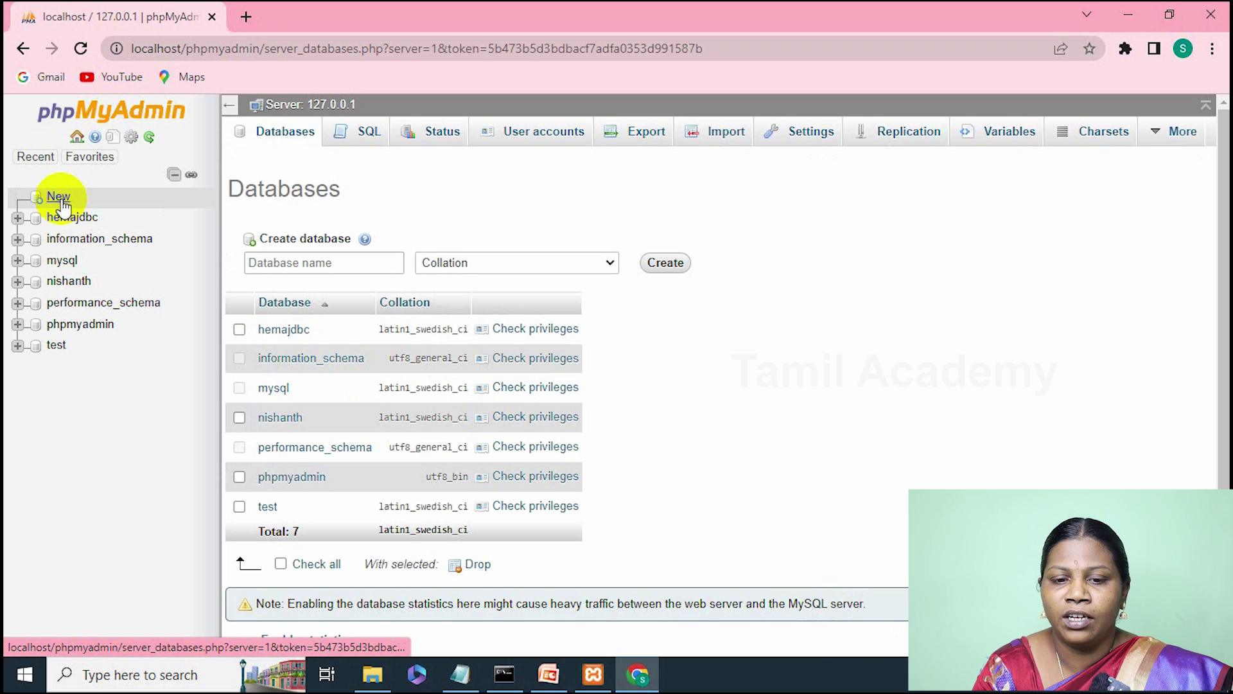
{"action": "left_click", "coordinate": [313, 264]}
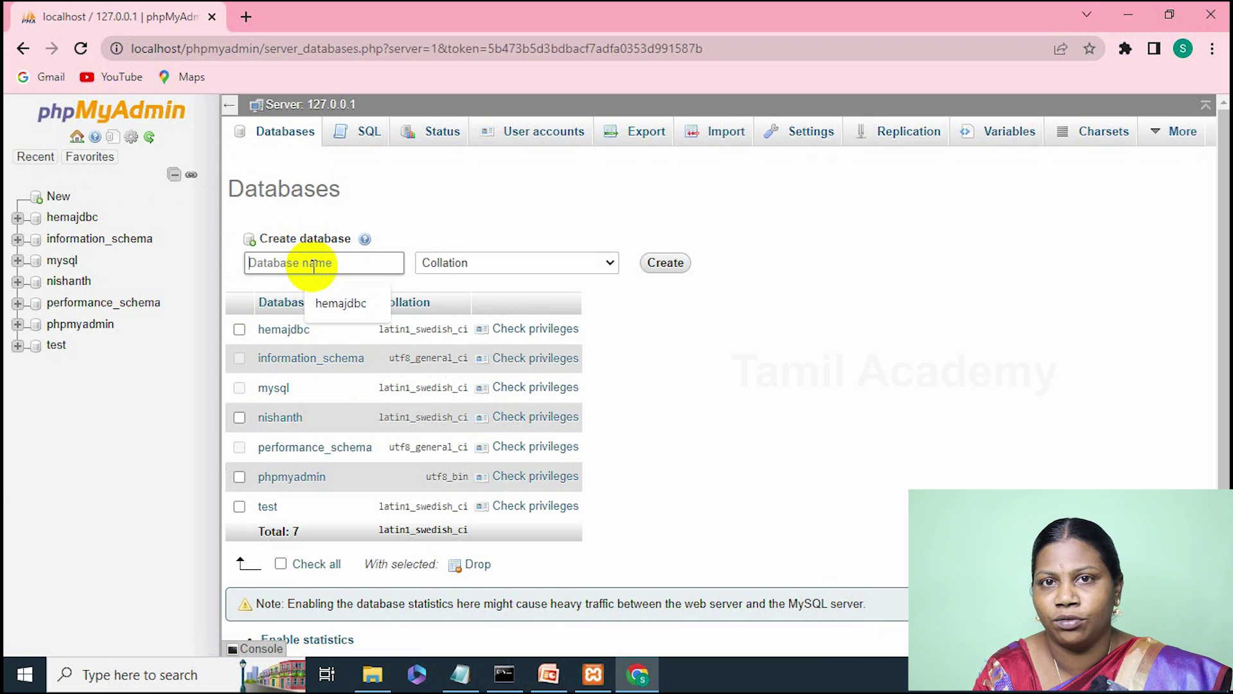
{"action": "type", "text": "jav"}
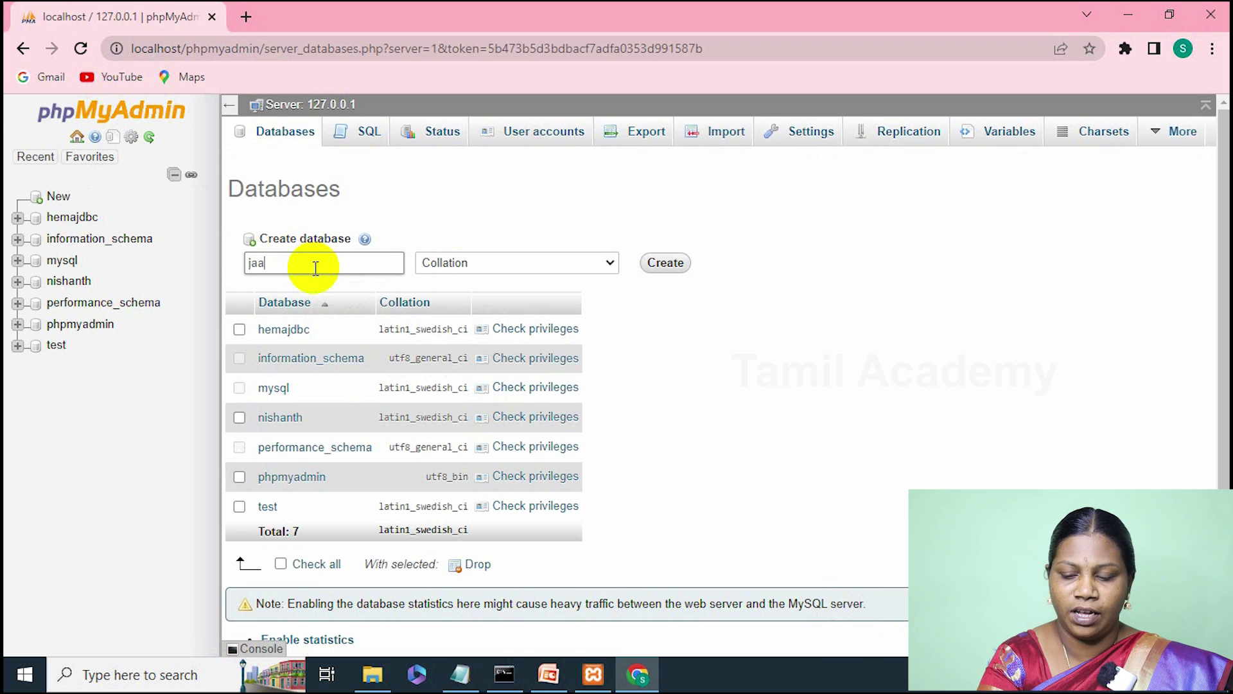
{"action": "key", "text": "BackSpace"}
{"action": "type", "text": "vaj"}
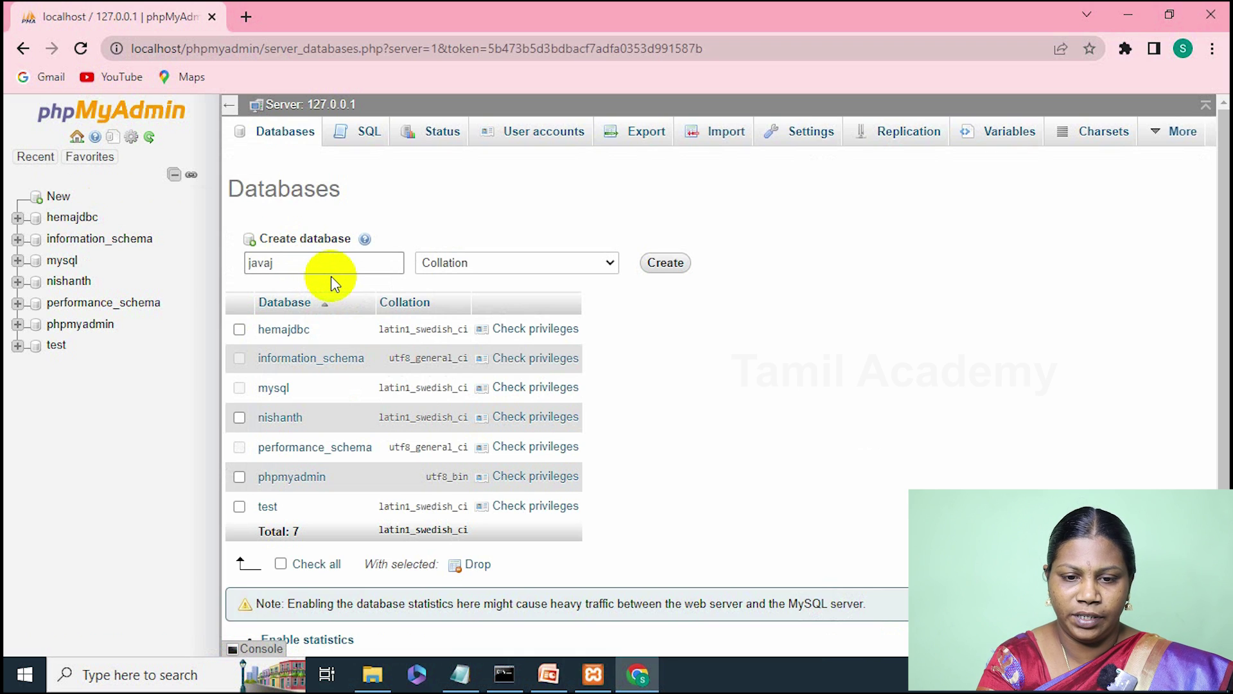
{"action": "type", "text": "dbc"}
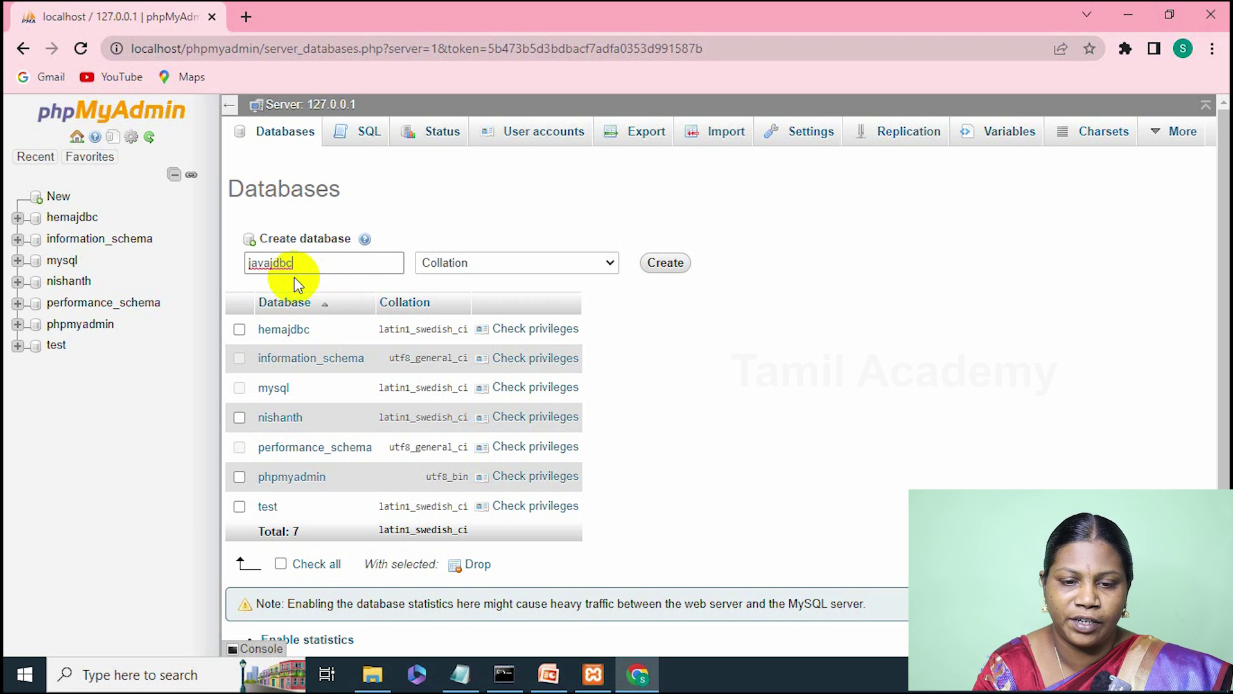
{"action": "left_click", "coordinate": [664, 265]}
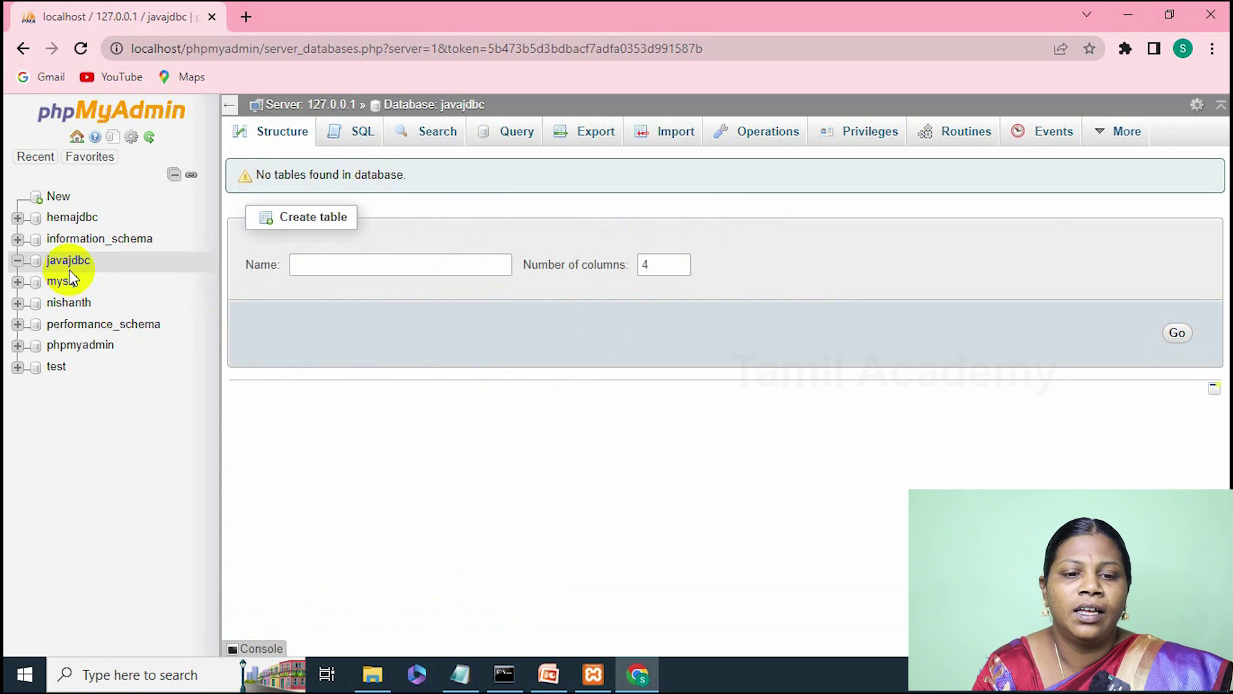
Step: Open the emp table in the hemajdbc database and browse its rows
{"action": "left_click", "coordinate": [74, 222]}
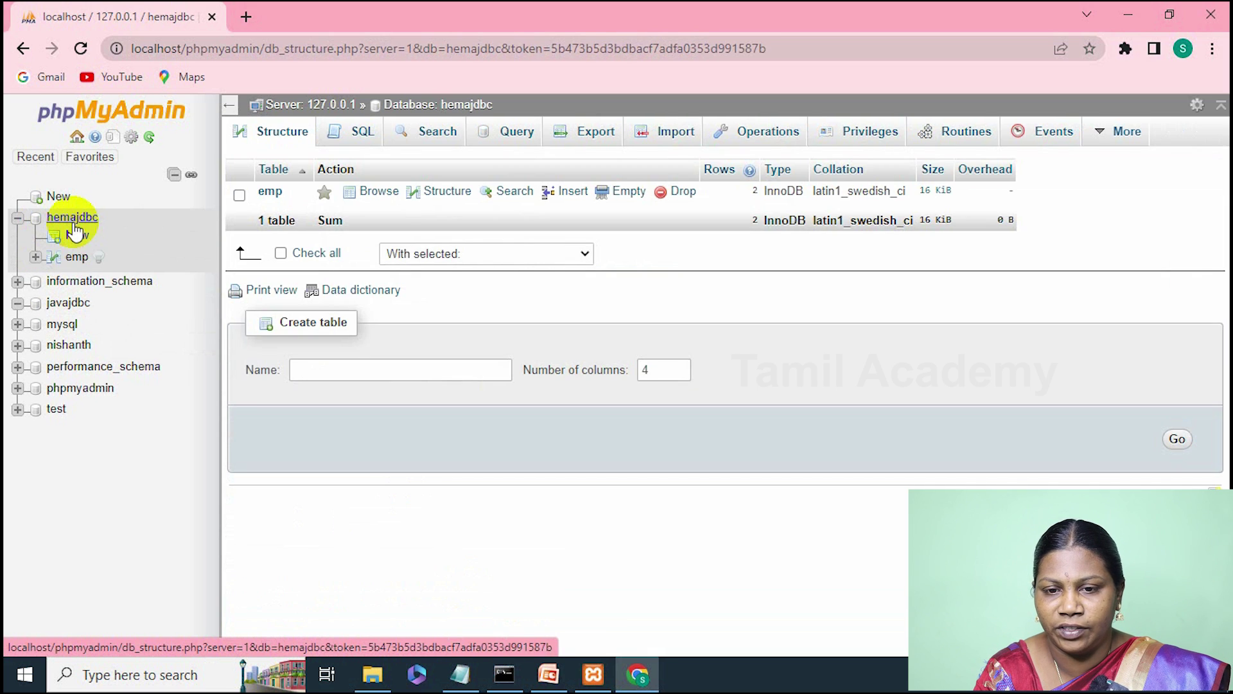
{"action": "left_click", "coordinate": [344, 140]}
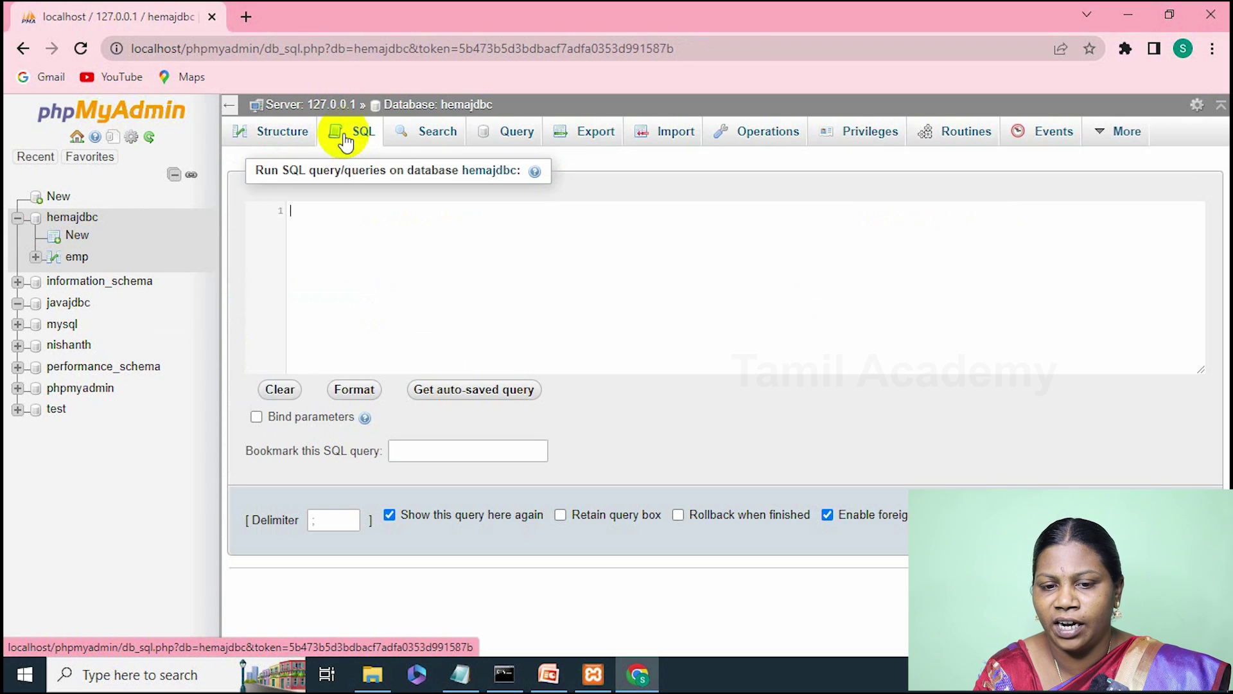
{"action": "left_click", "coordinate": [278, 136]}
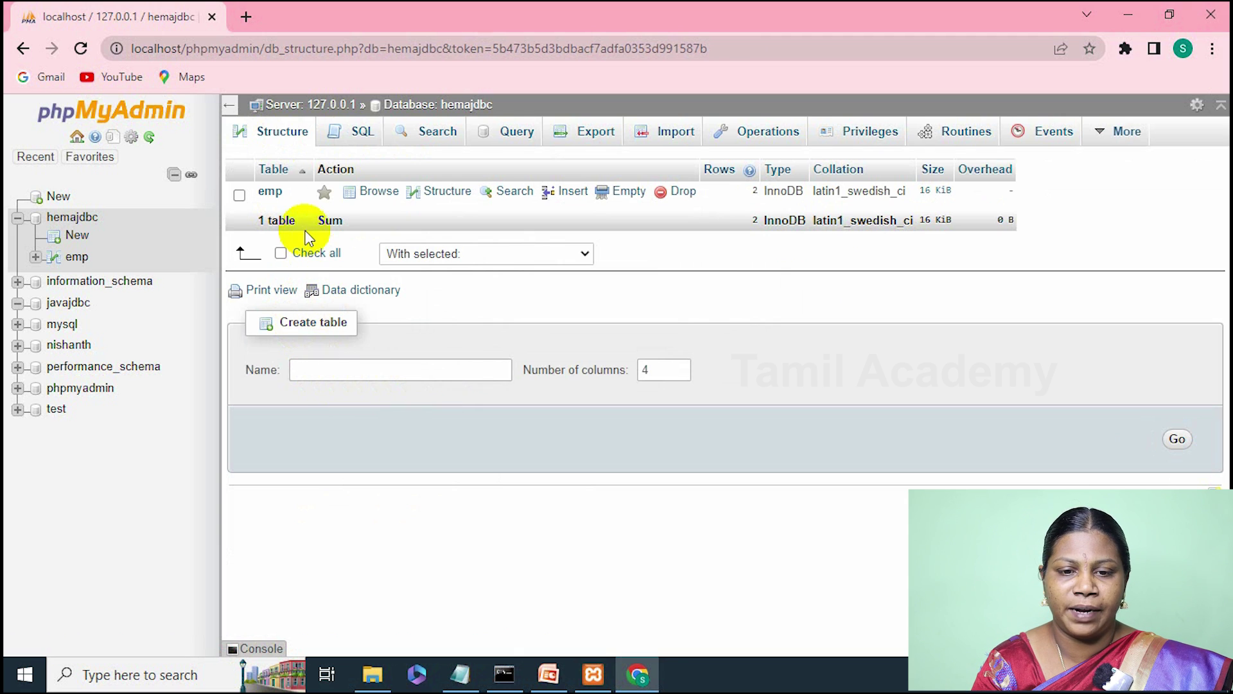
{"action": "left_click", "coordinate": [270, 191]}
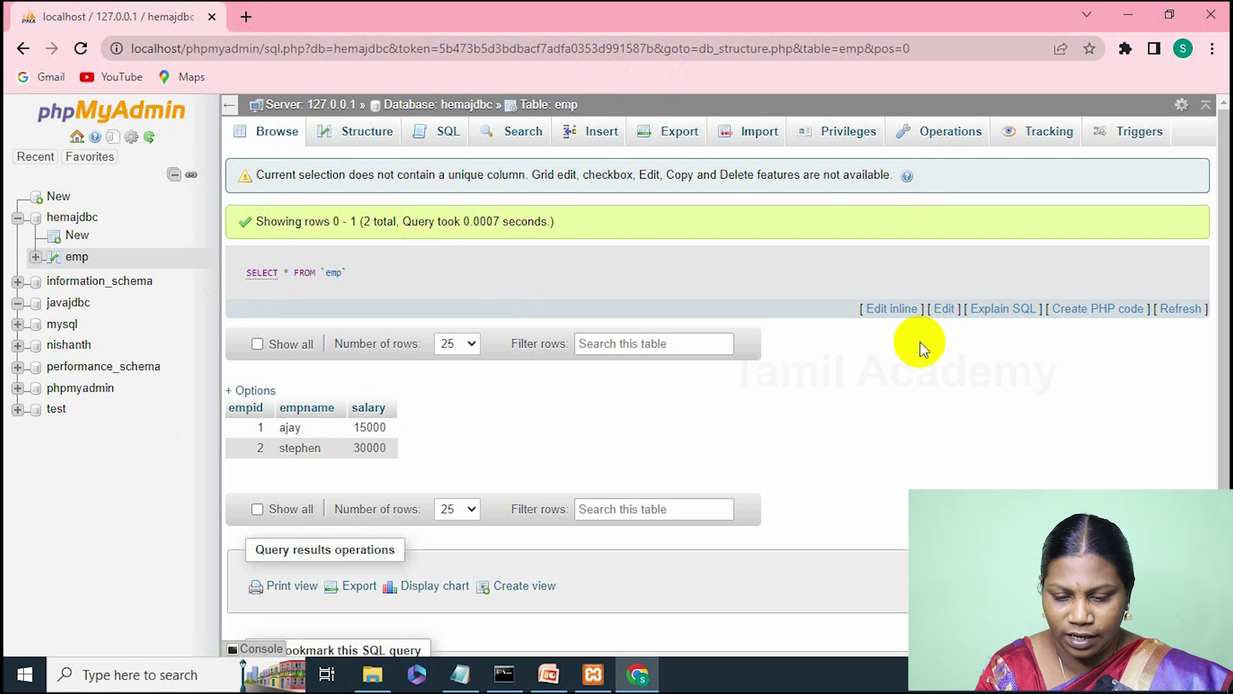
Step: Switch to the Command Prompt and compile MysqlCon.java with javac
{"action": "left_click", "coordinate": [505, 673]}
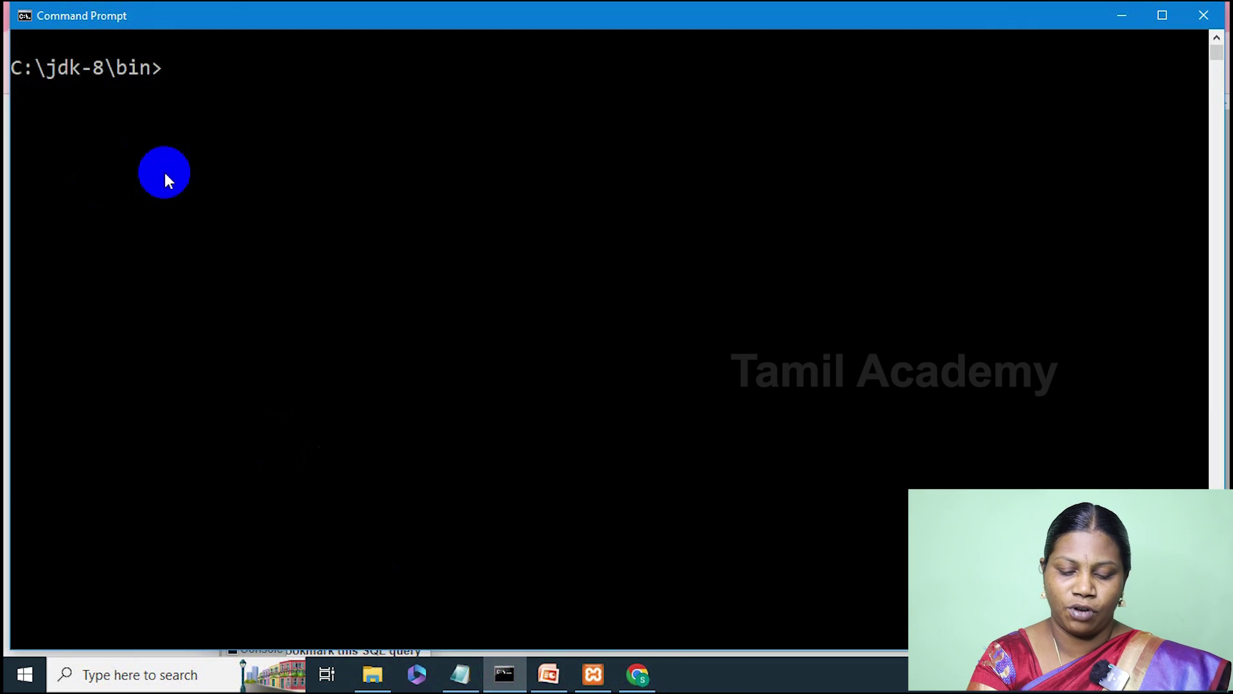
{"action": "type", "text": "javac "}
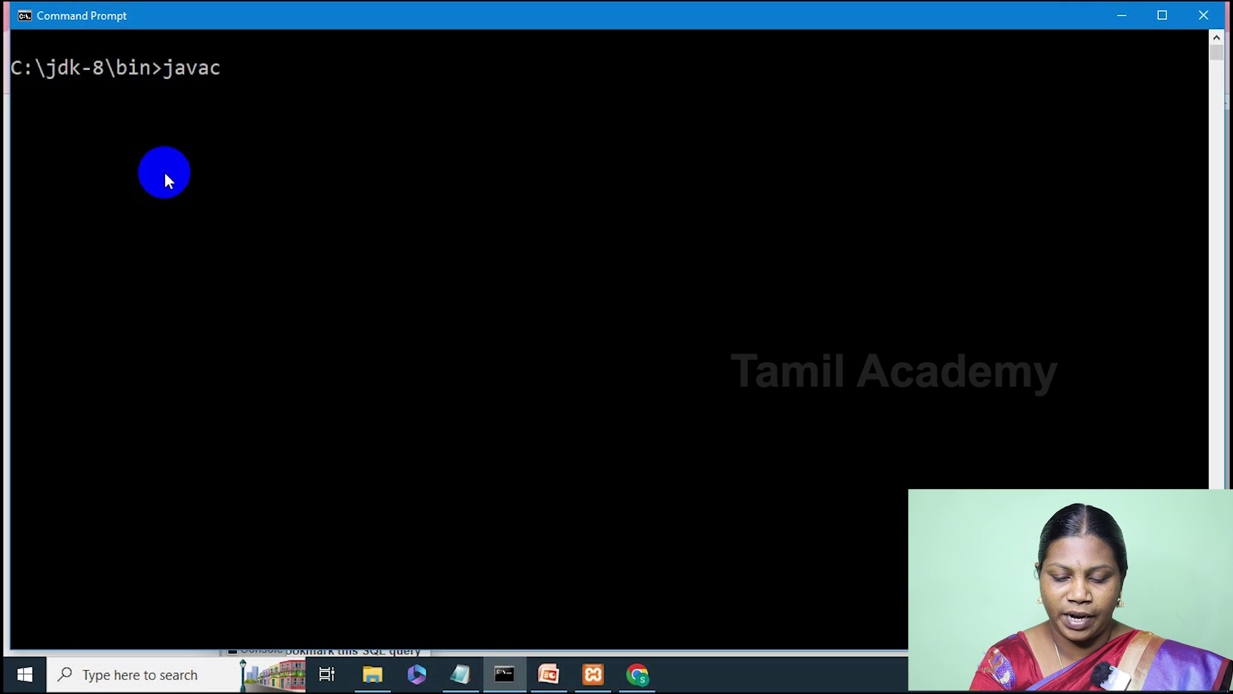
{"action": "type", "text": "MySq"}
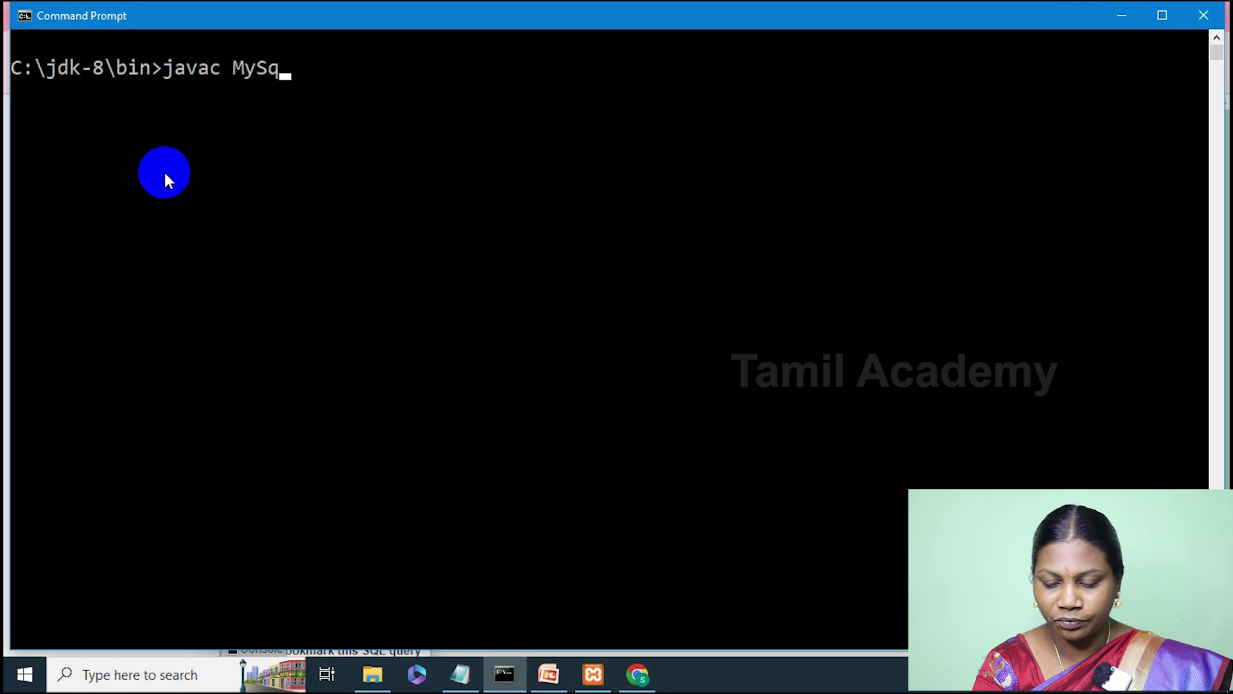
{"action": "key", "text": "BackSpace"}
{"action": "key", "text": "BackSpace"}
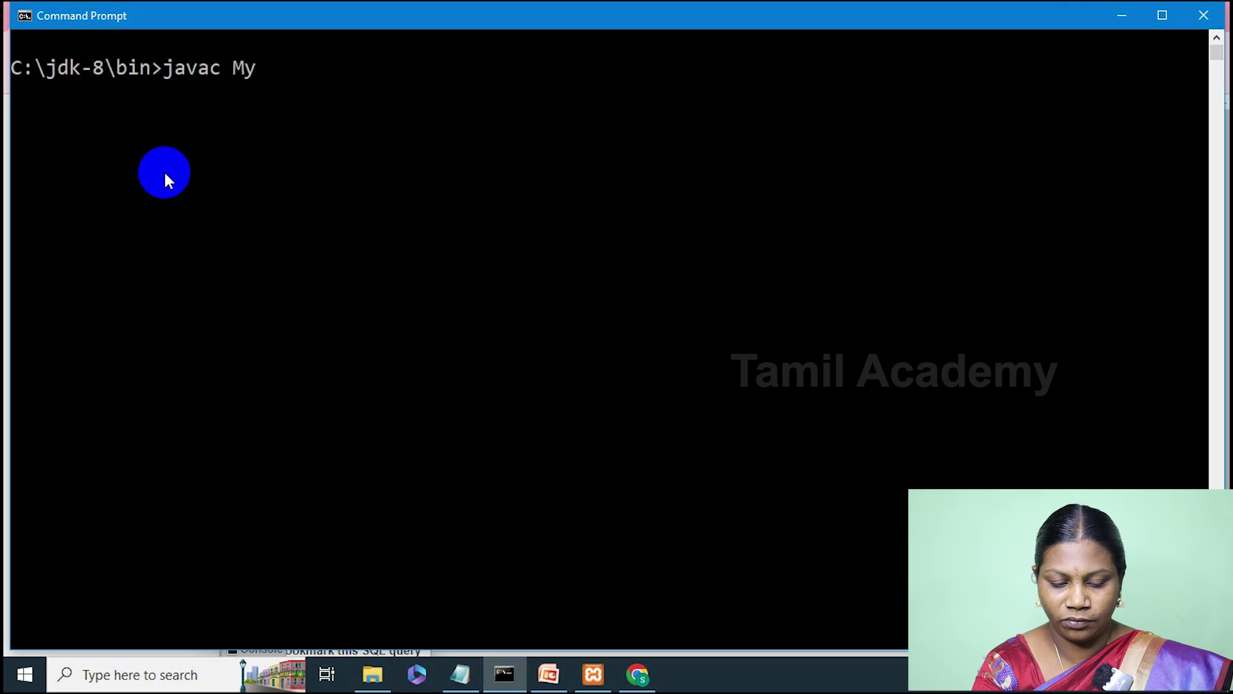
{"action": "type", "text": "sqlC"}
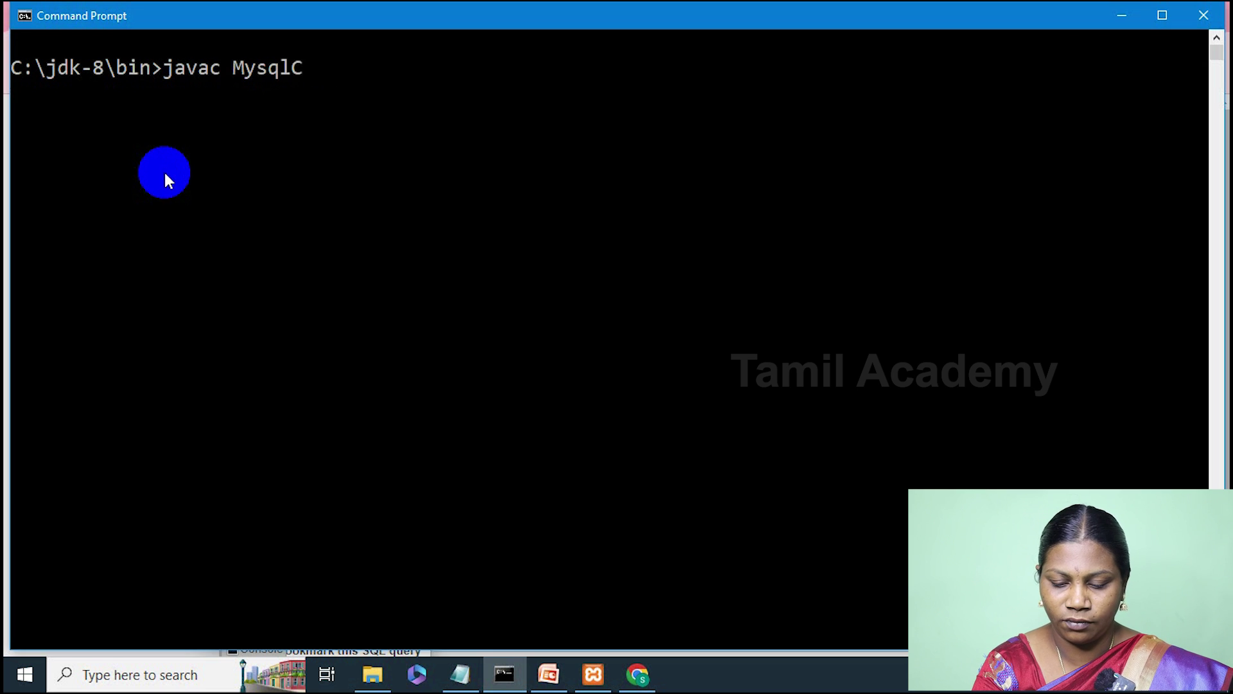
{"action": "type", "text": "on."}
{"action": "type", "text": "java"}
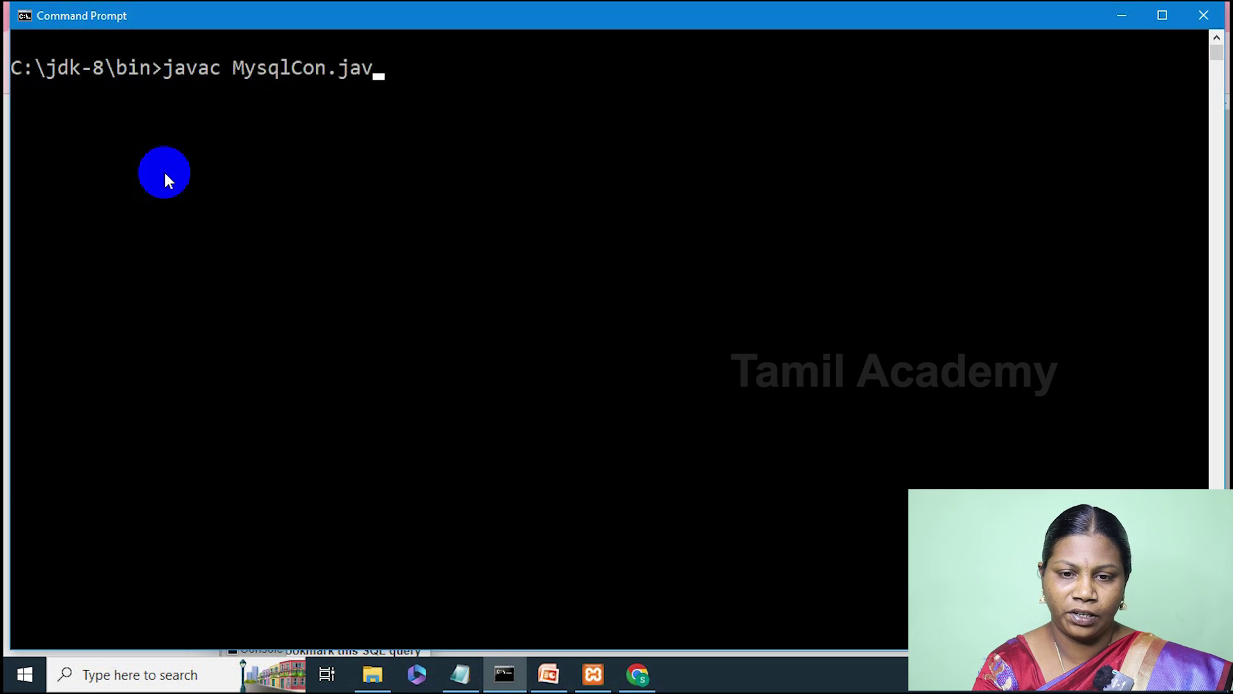
{"action": "key", "text": "Return"}
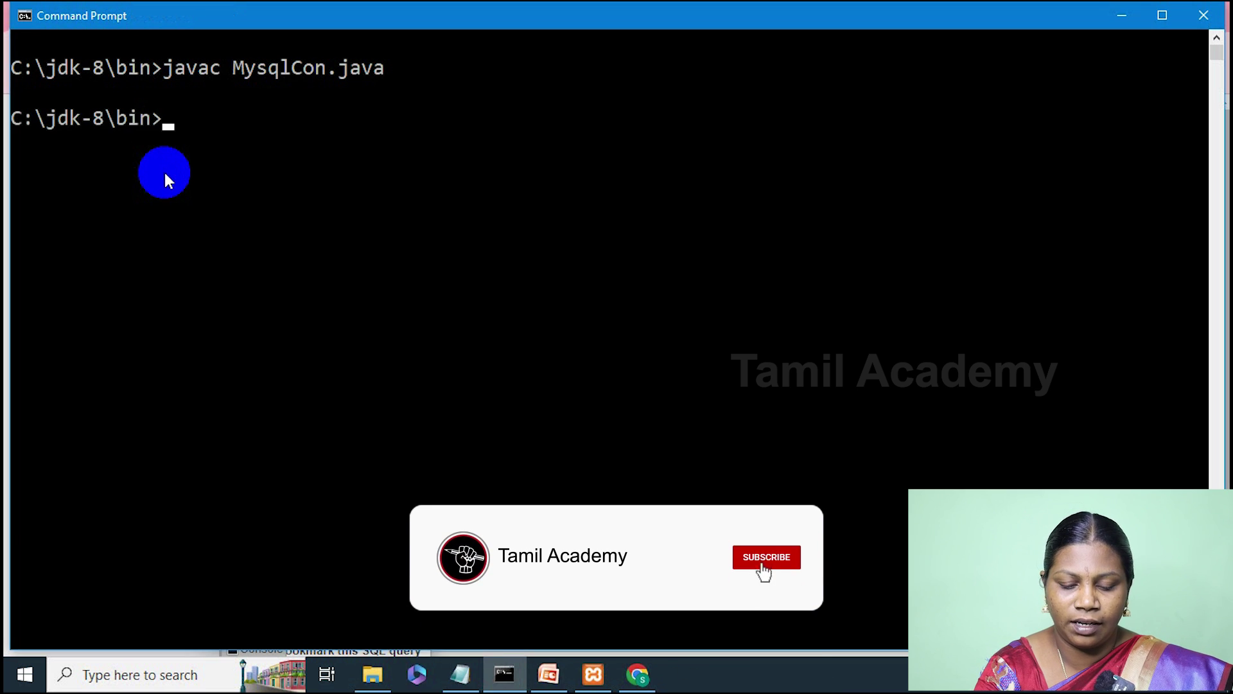
Step: Run the compiled MysqlCon class with java
{"action": "type", "text": "java My"}
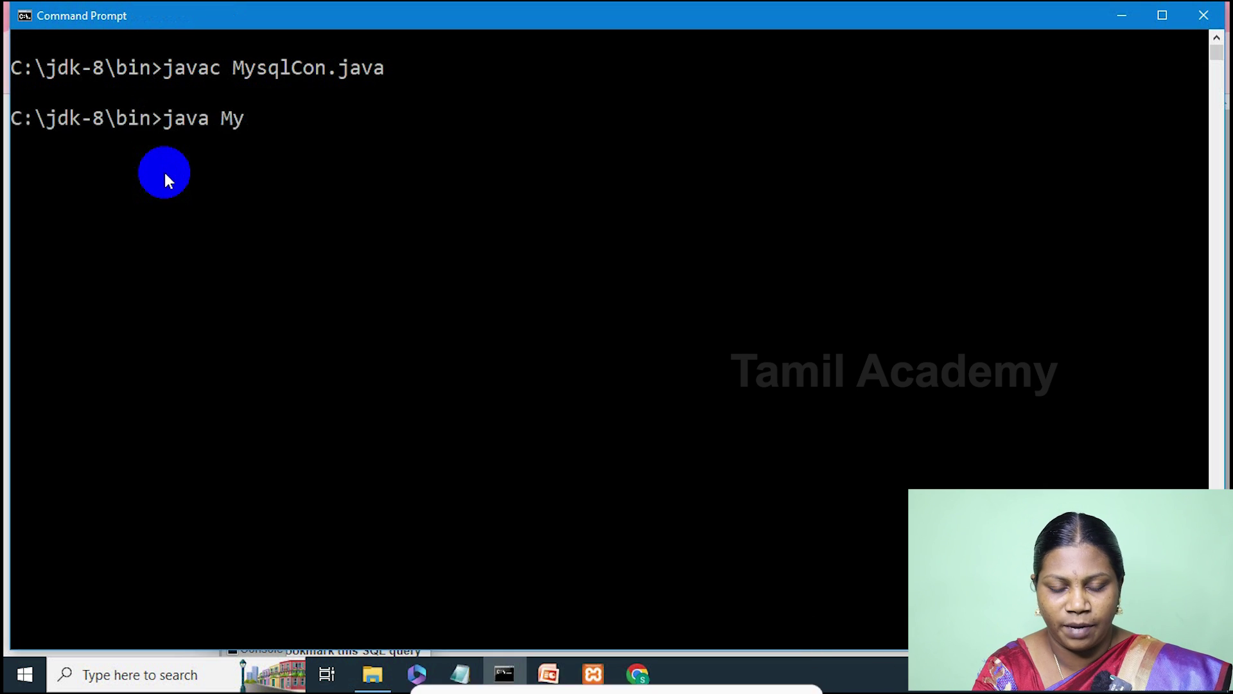
{"action": "type", "text": "sqlCi"}
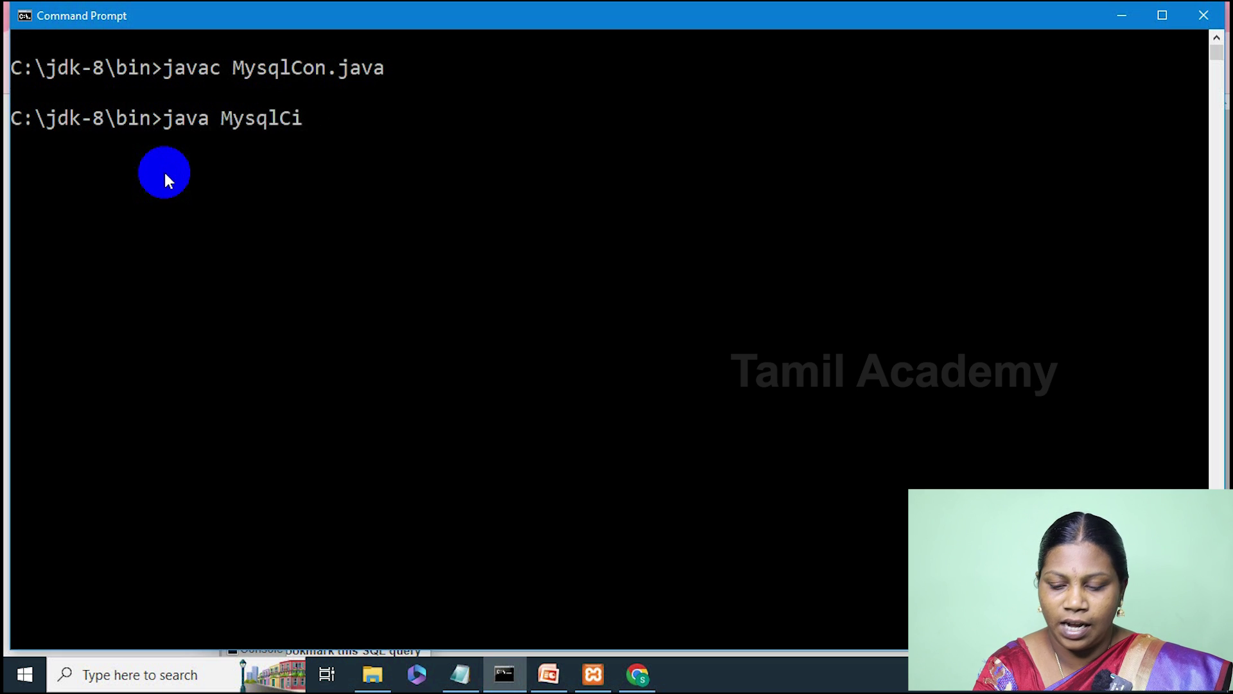
{"action": "key", "text": "BackSpace"}
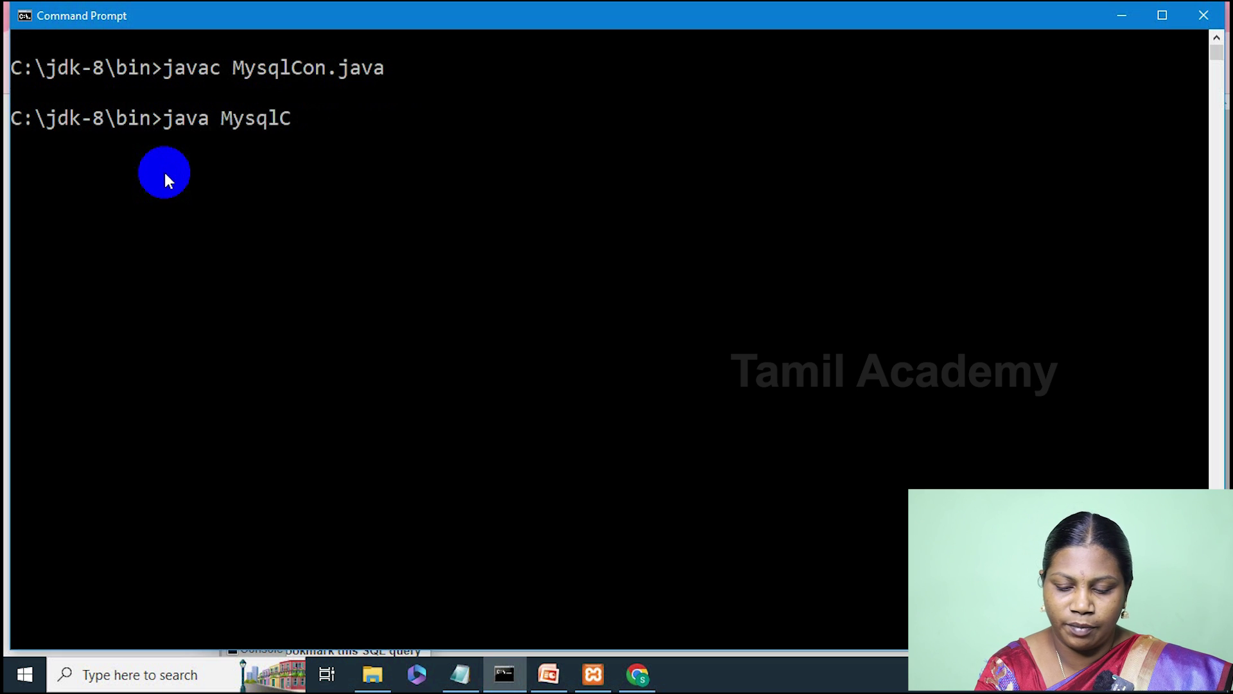
{"action": "type", "text": "on"}
{"action": "key", "text": "Return"}
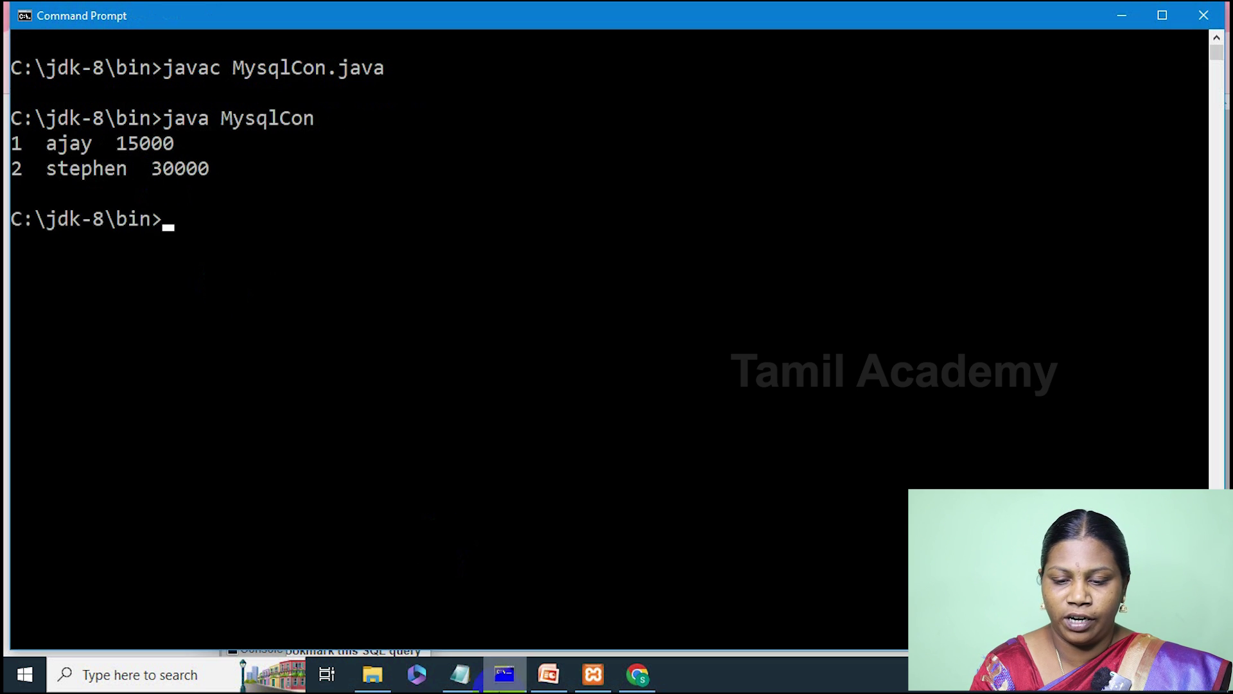
Step: Return to phpMyAdmin in Chrome, insert an emp row with empid 3, the employee's name and salary 50000, and browse the table's rows
{"action": "left_click", "coordinate": [639, 674]}
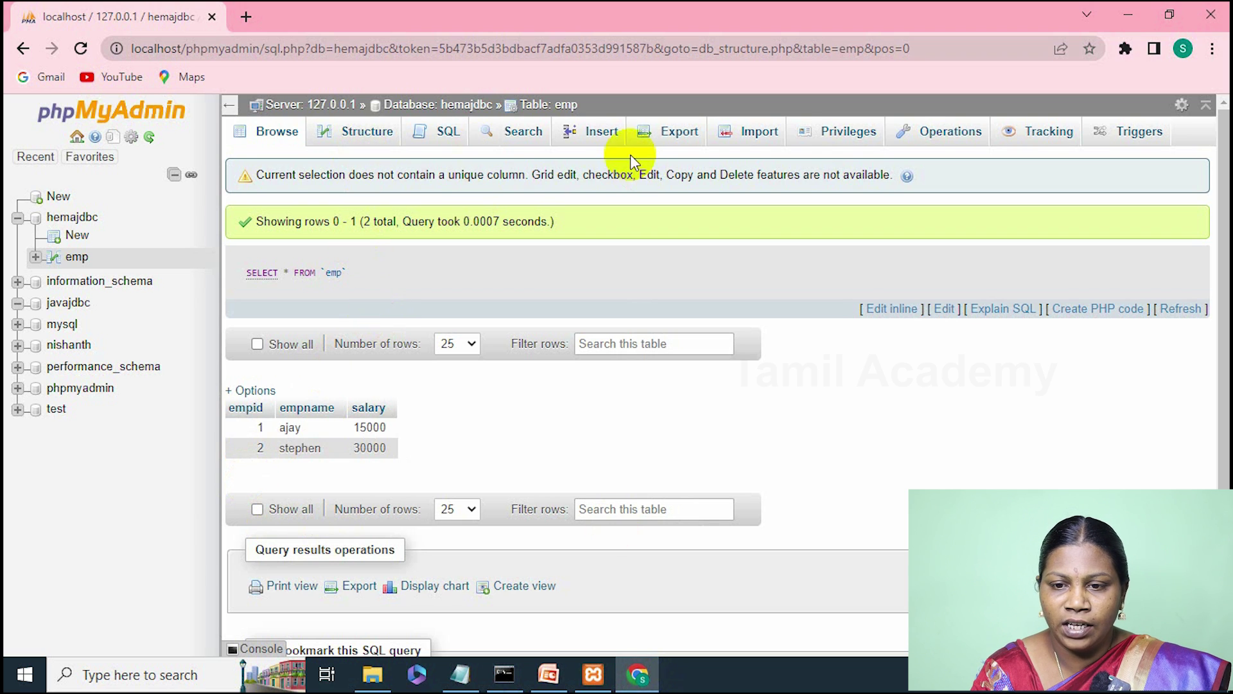
{"action": "left_click", "coordinate": [599, 135]}
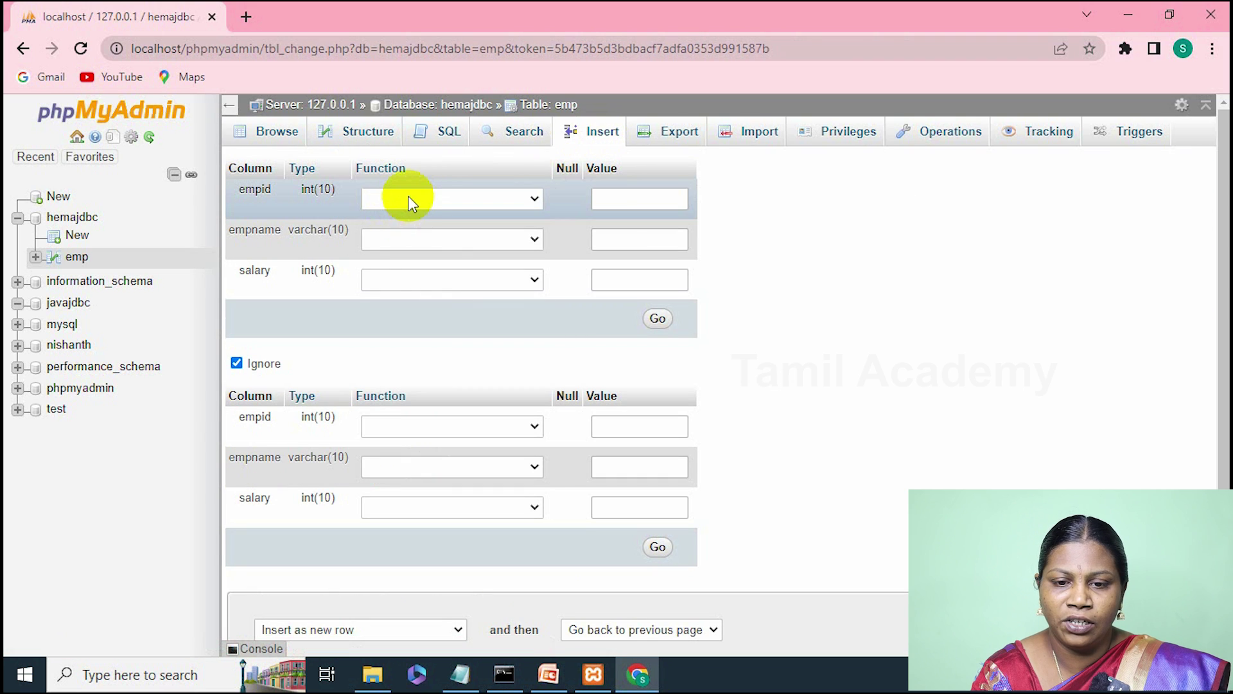
{"action": "left_click", "coordinate": [409, 199]}
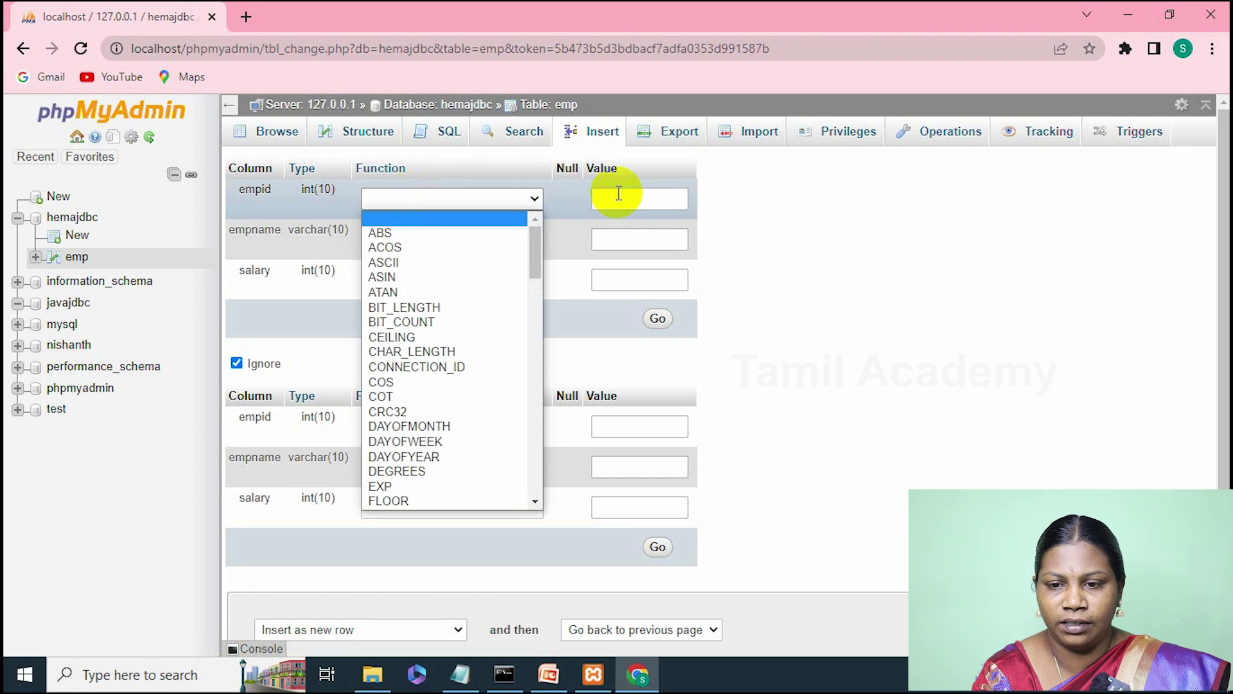
{"action": "left_click", "coordinate": [648, 200]}
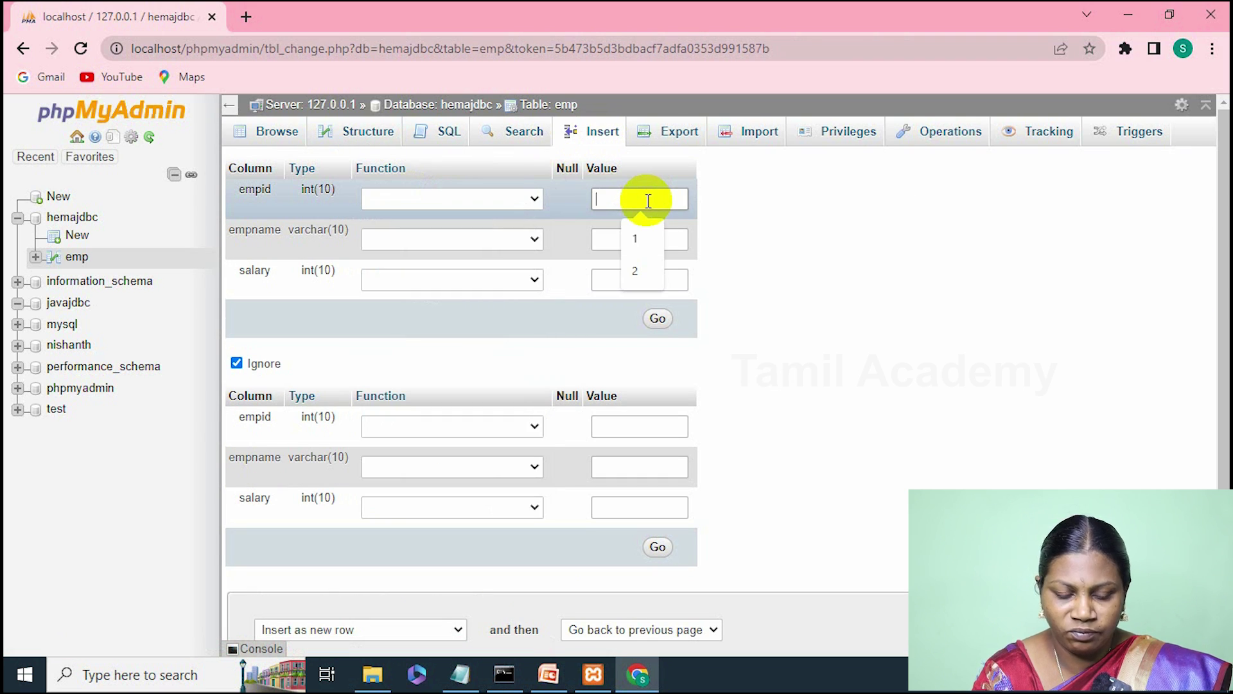
{"action": "type", "text": "3"}
{"action": "left_click", "coordinate": [634, 242]}
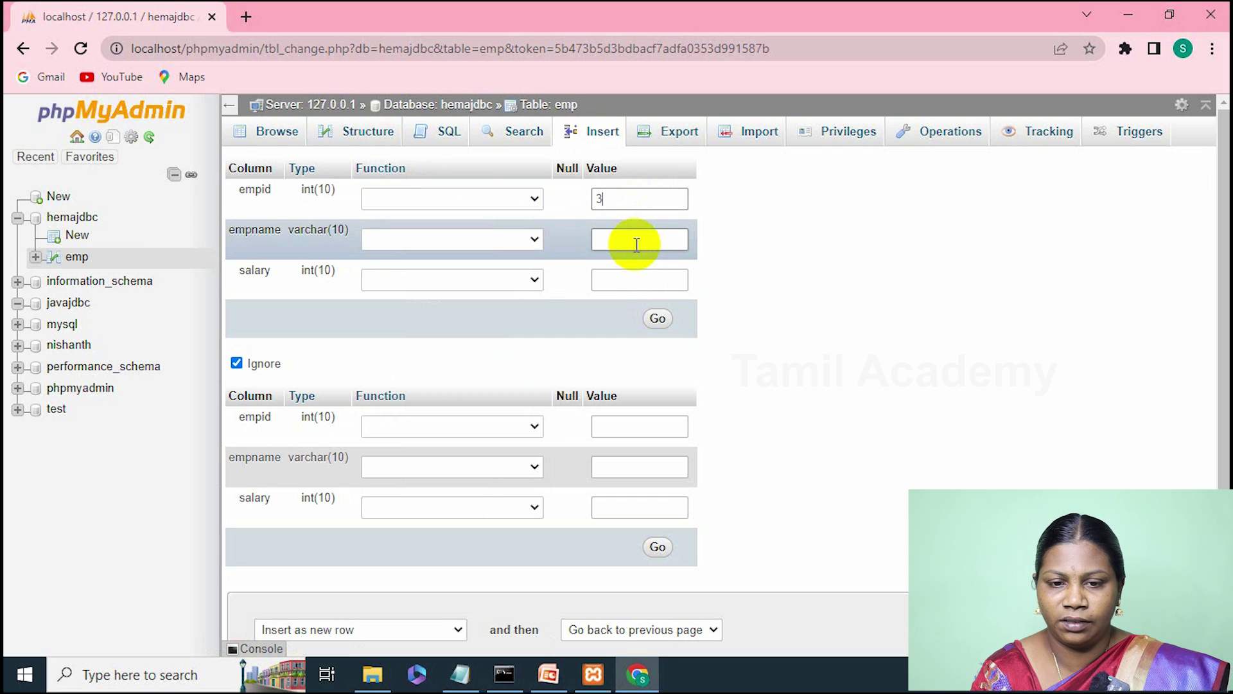
{"action": "type", "text": "hema"}
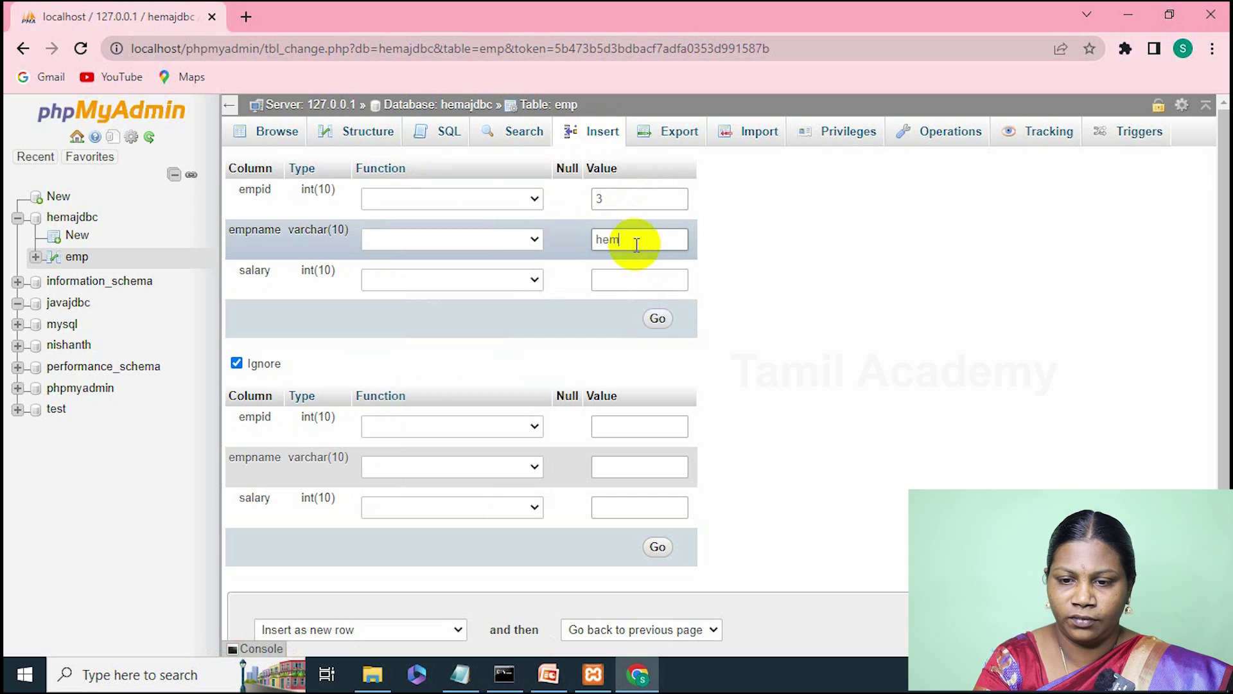
{"action": "left_click", "coordinate": [628, 277]}
{"action": "type", "text": "5"}
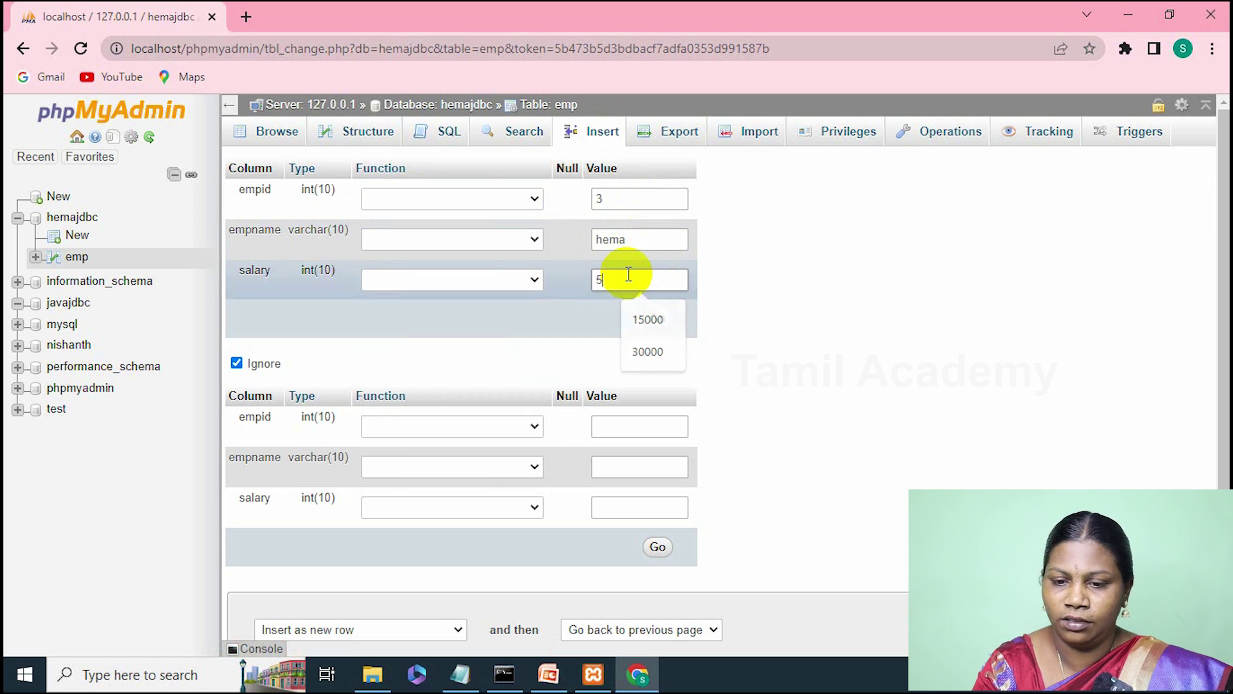
{"action": "type", "text": "0000"}
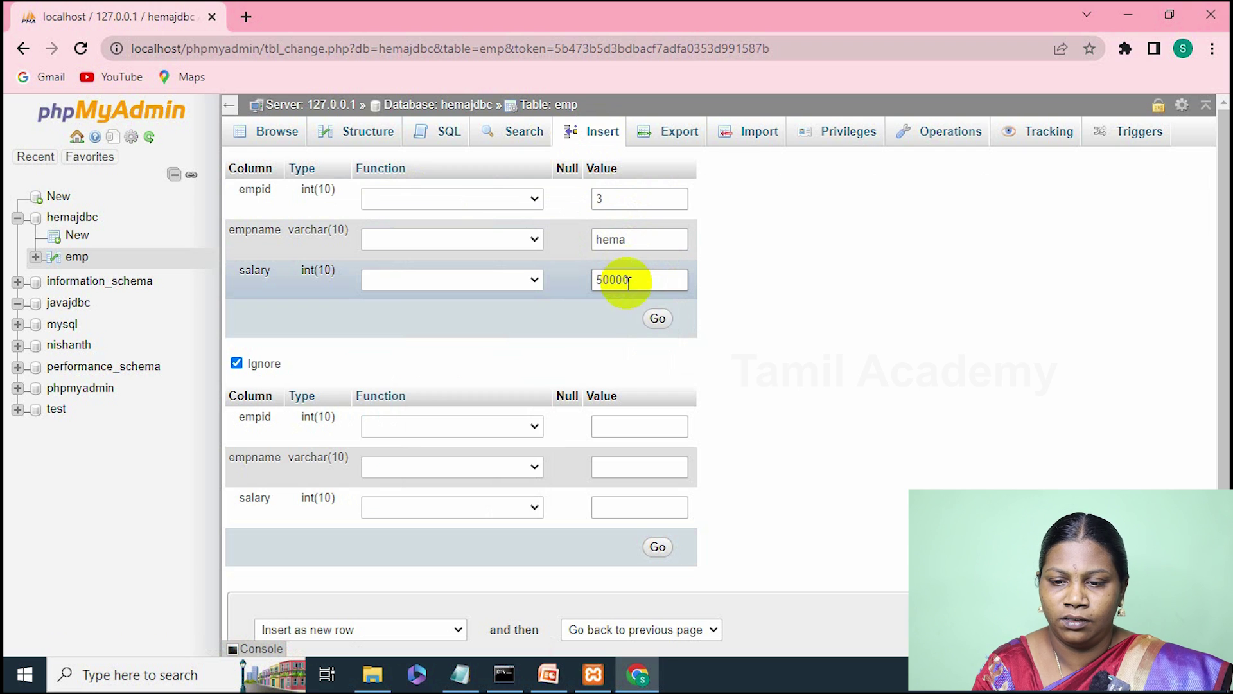
{"action": "left_click", "coordinate": [664, 323]}
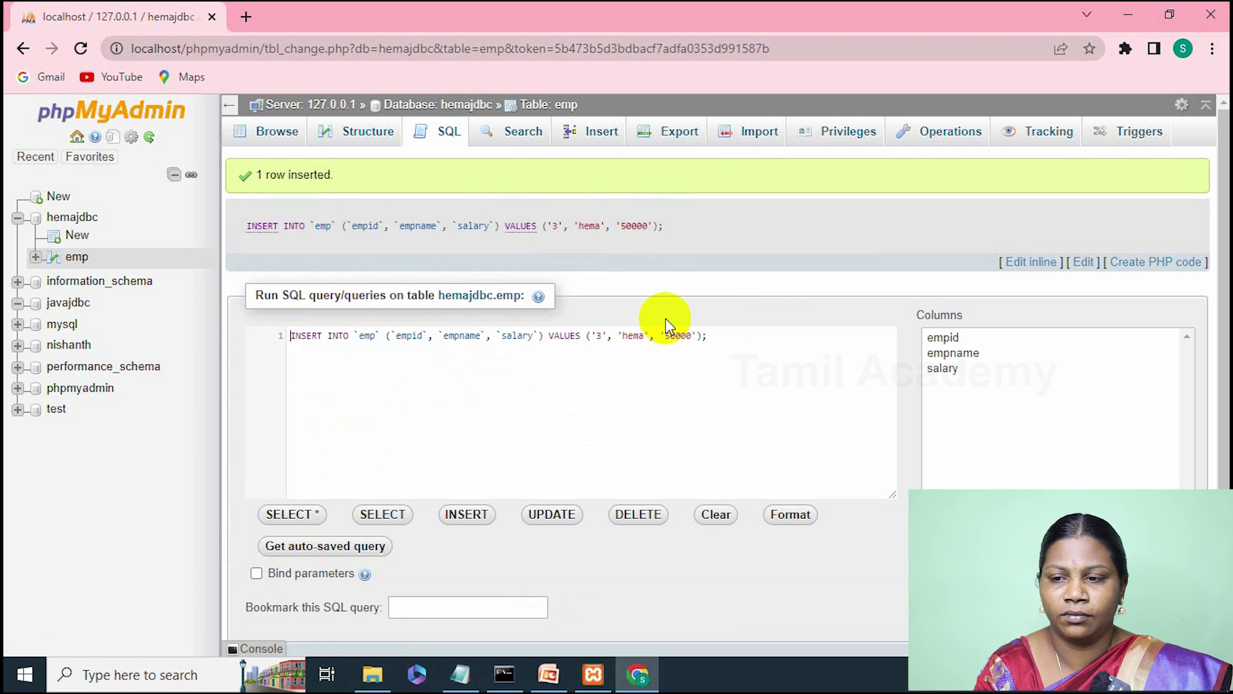
{"action": "left_click", "coordinate": [357, 136]}
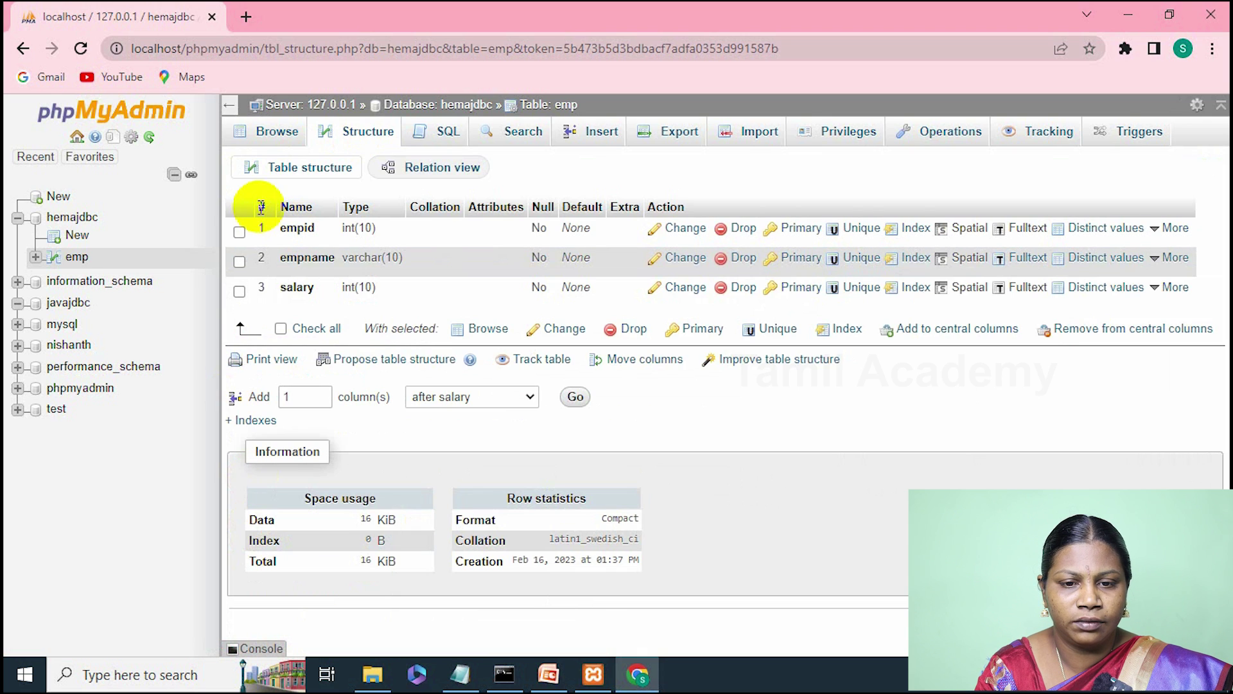
{"action": "left_click", "coordinate": [273, 136]}
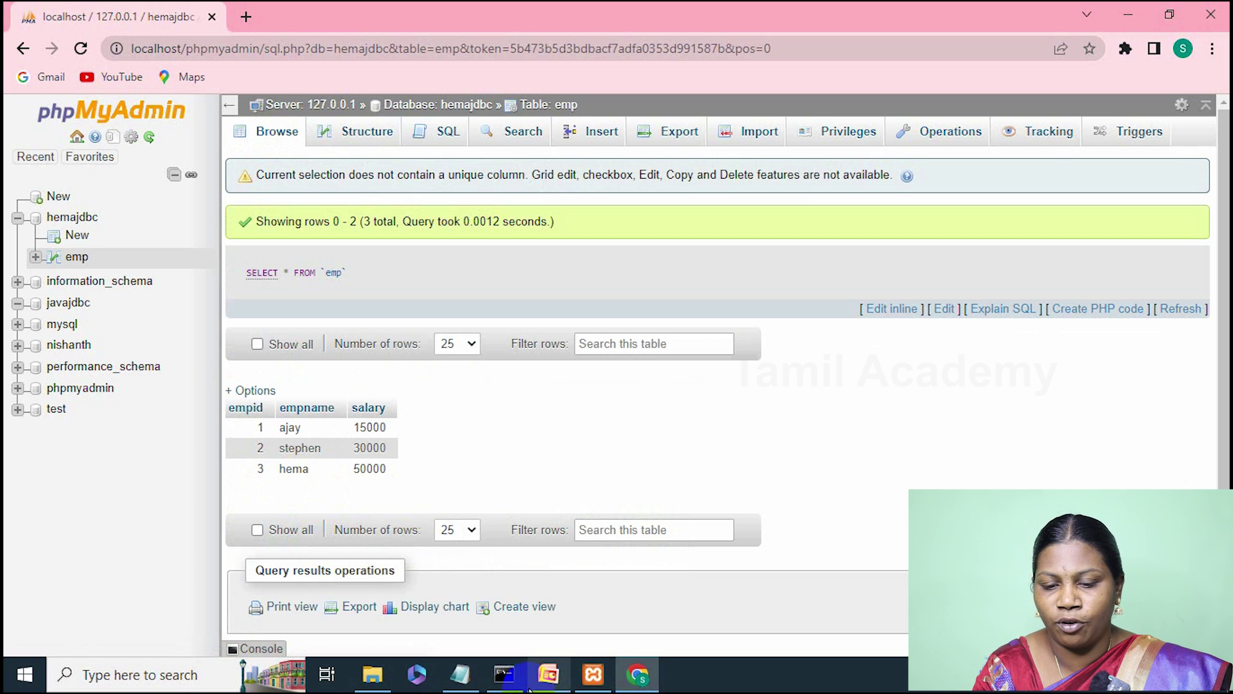
Step: Switch back to the Command Prompt and recompile MysqlCon.java with javac
{"action": "left_click", "coordinate": [505, 676]}
{"action": "key", "text": "Up"}
{"action": "key", "text": "Up"}
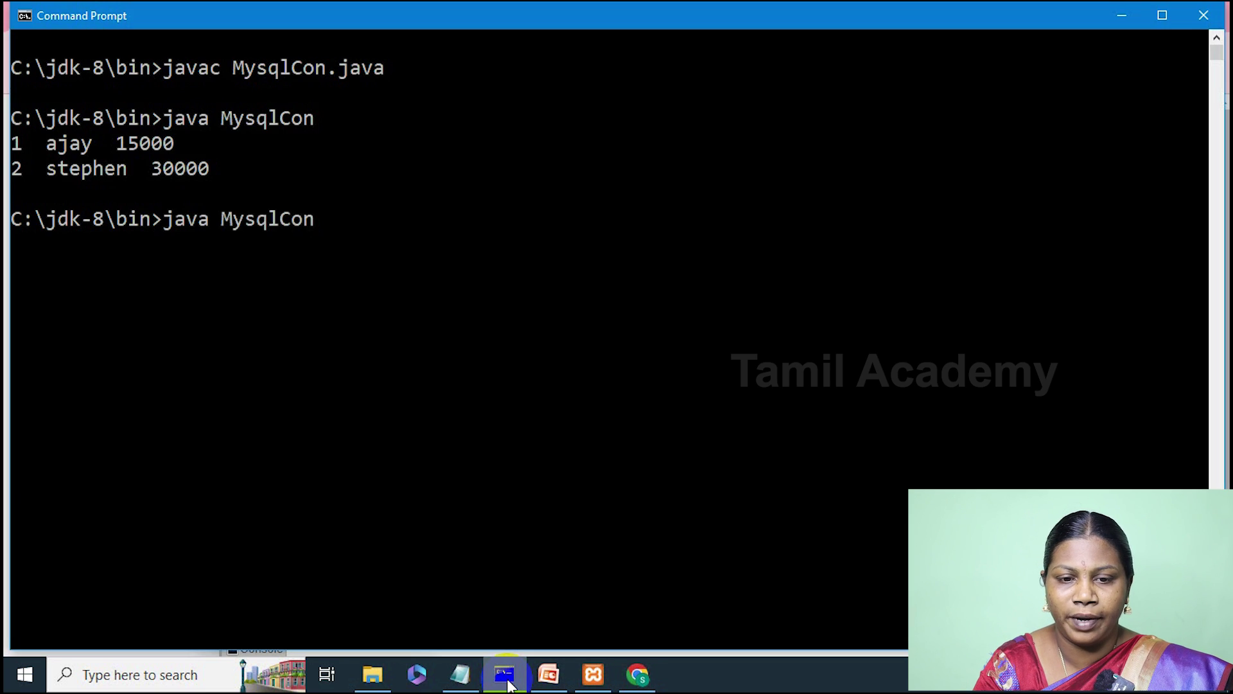
{"action": "key", "text": "Return"}
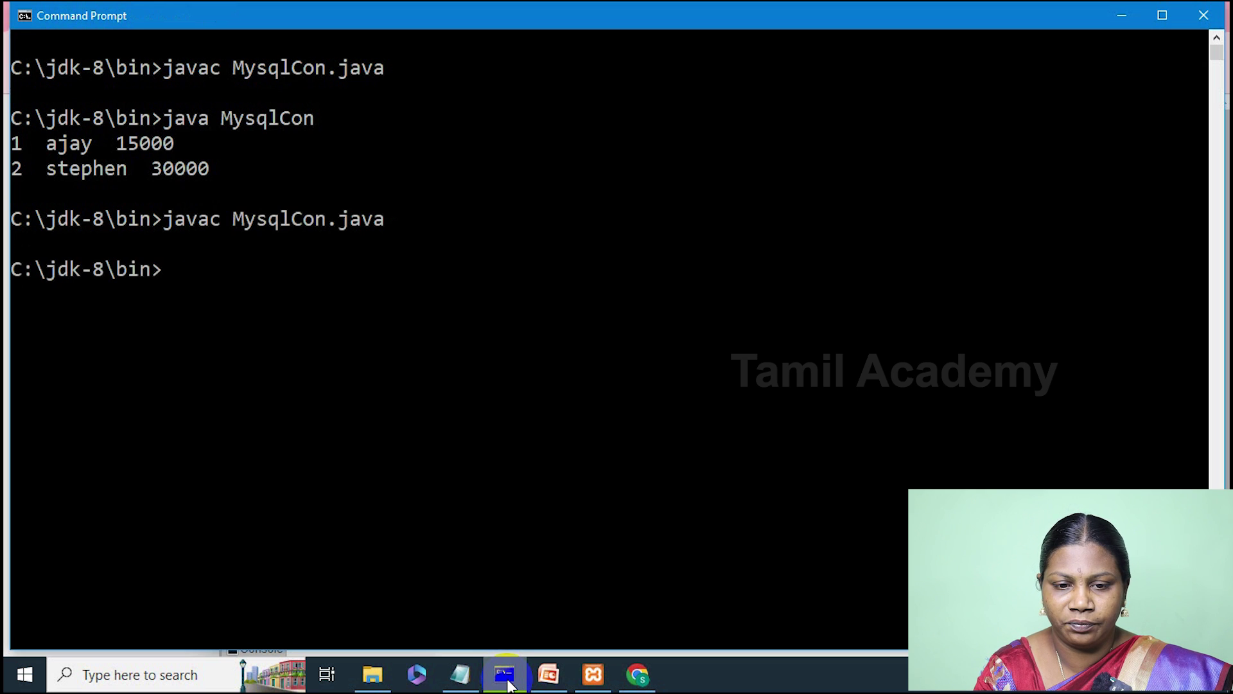
Step: Discard the unneeded cls entry and run MysqlCon again with java
{"action": "key", "text": "Up"}
{"action": "key", "text": "Escape"}
{"action": "type", "text": "cls"}
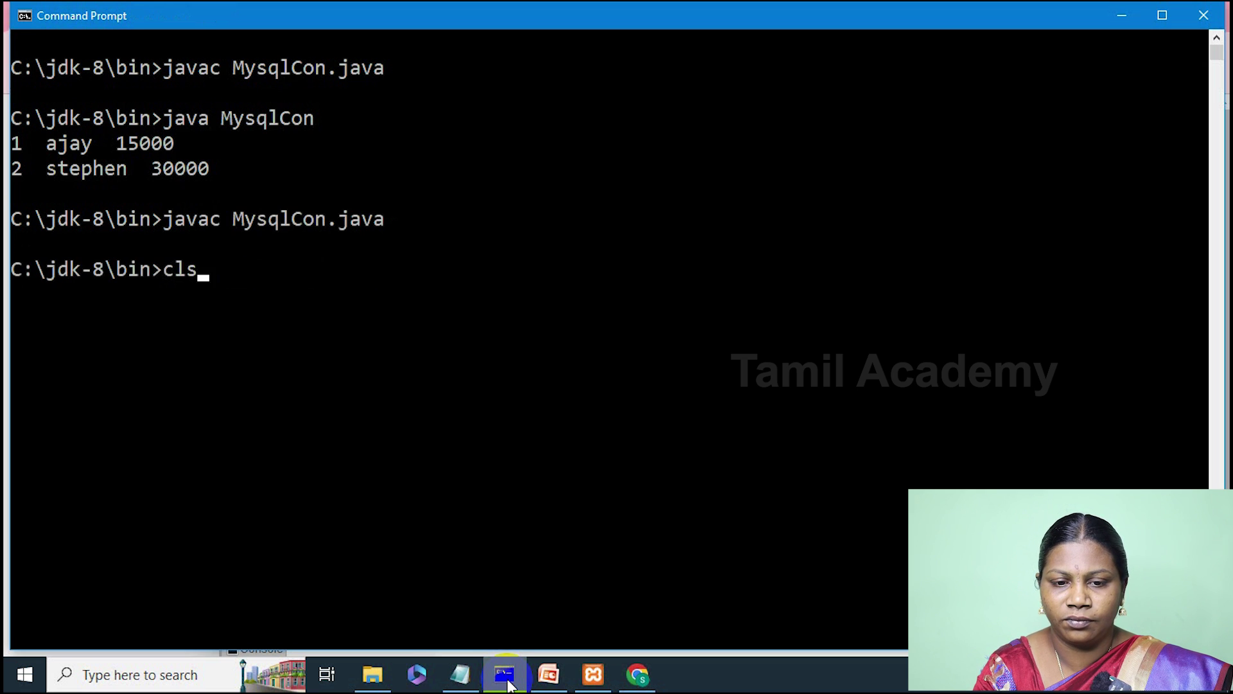
{"action": "key", "text": "Up"}
{"action": "key", "text": "Up"}
{"action": "key", "text": "Return"}
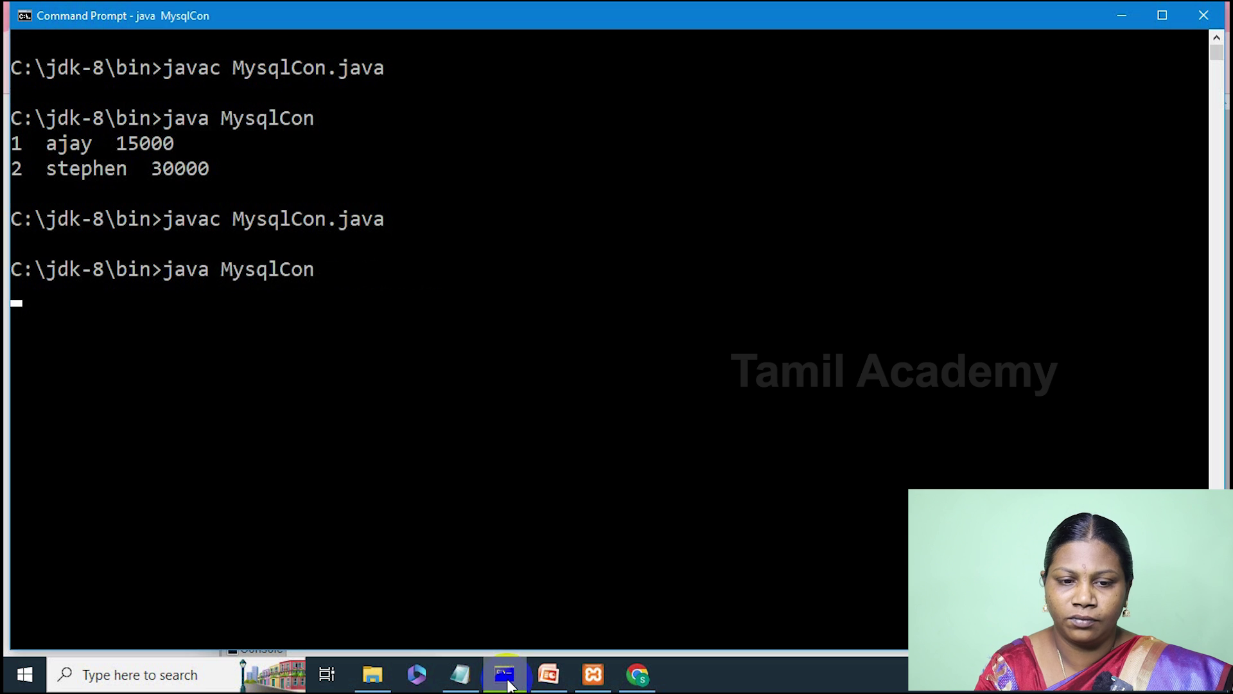